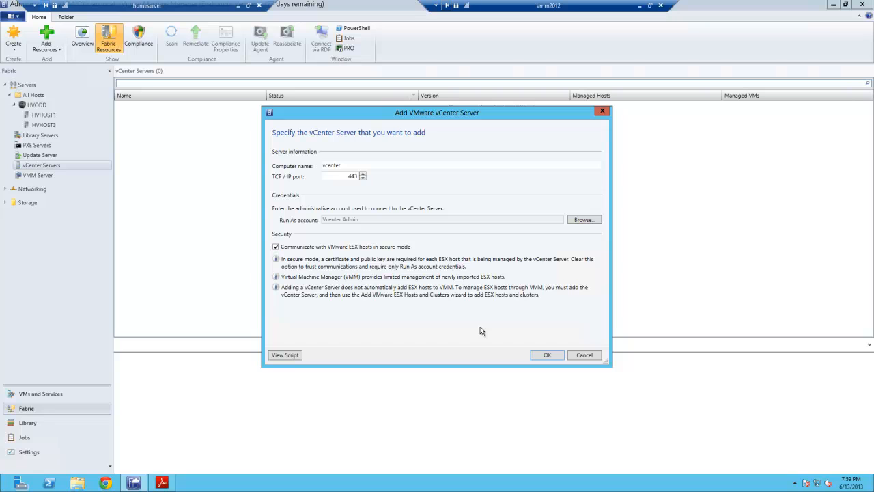
- Confirm adding the vCenter server vcenter on port 443 with the Vcenter Admin account, then close the Jobs window
click(544, 354)
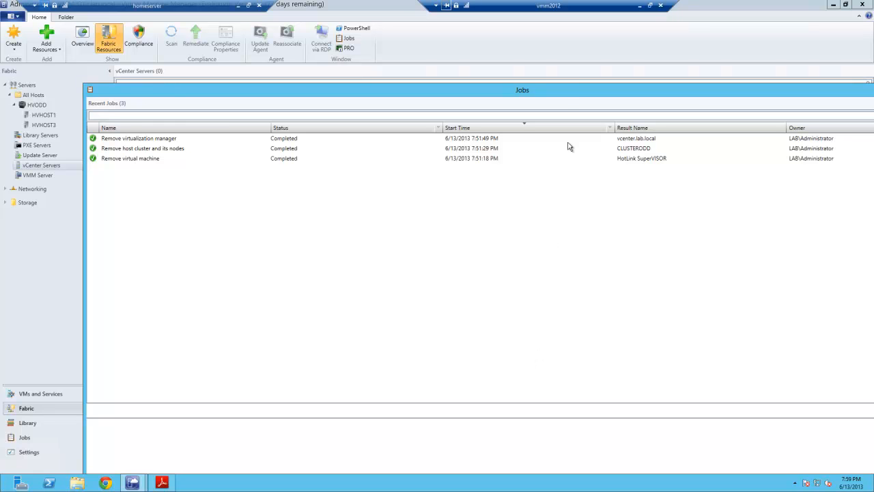
drag(567, 98, 505, 67)
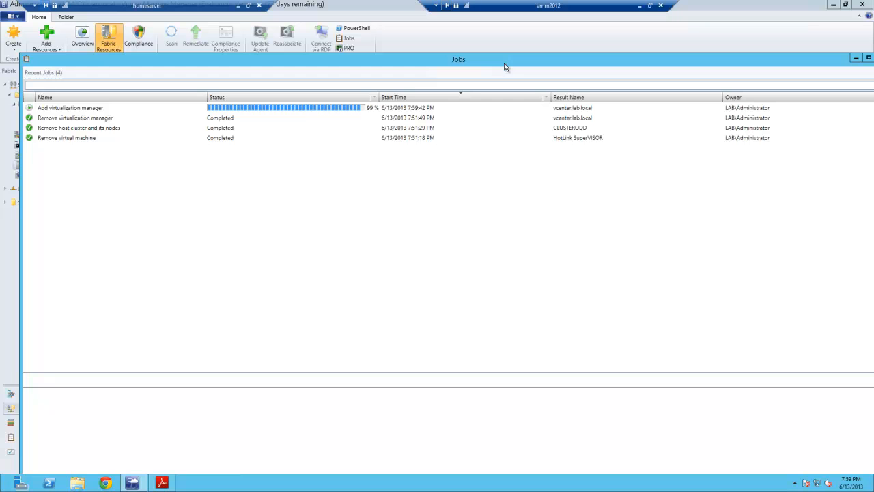
drag(506, 67, 511, 94)
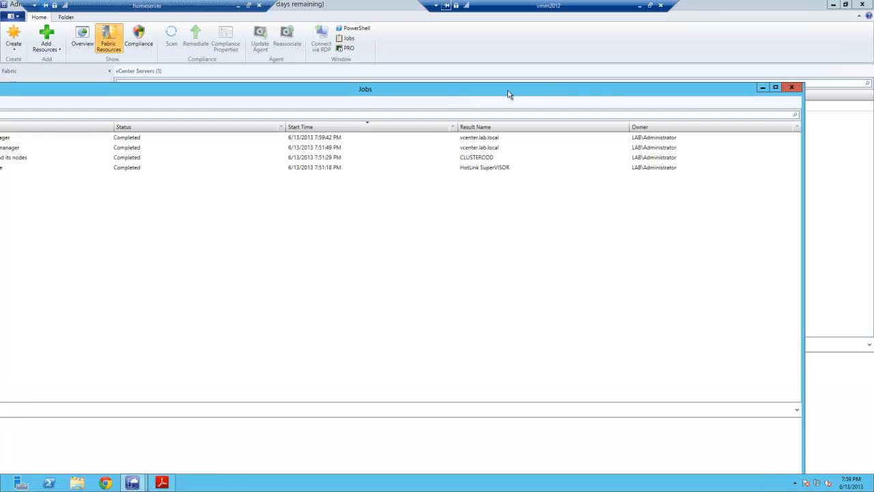
click(793, 89)
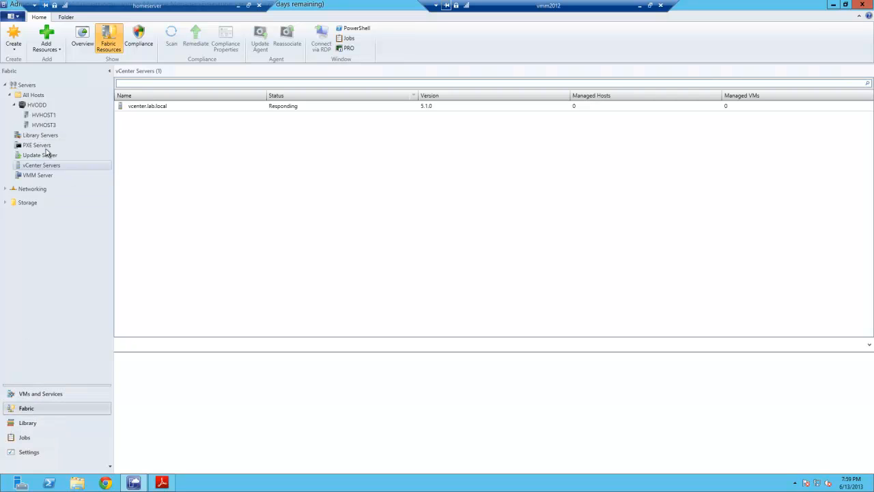
- Start adding VMware ESX hosts and clusters to All Hosts using the Vcenter Root Run As account
right_click(34, 96)
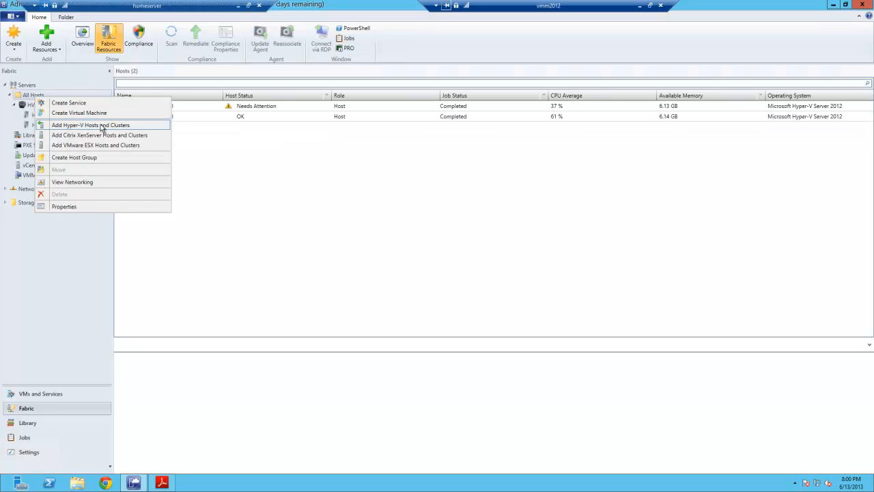
click(109, 145)
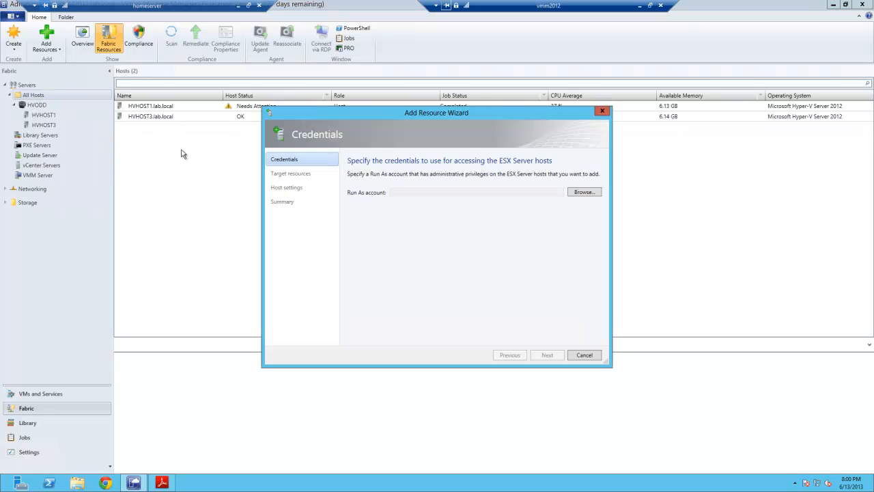
click(585, 193)
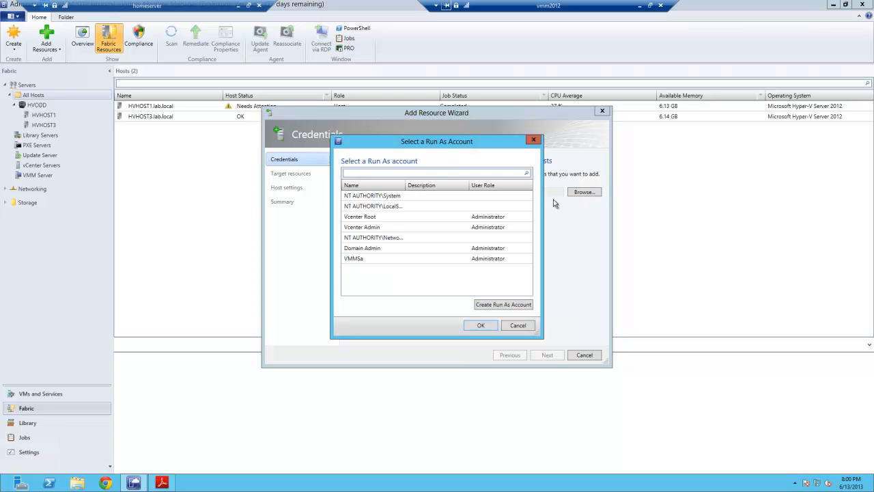
click(376, 218)
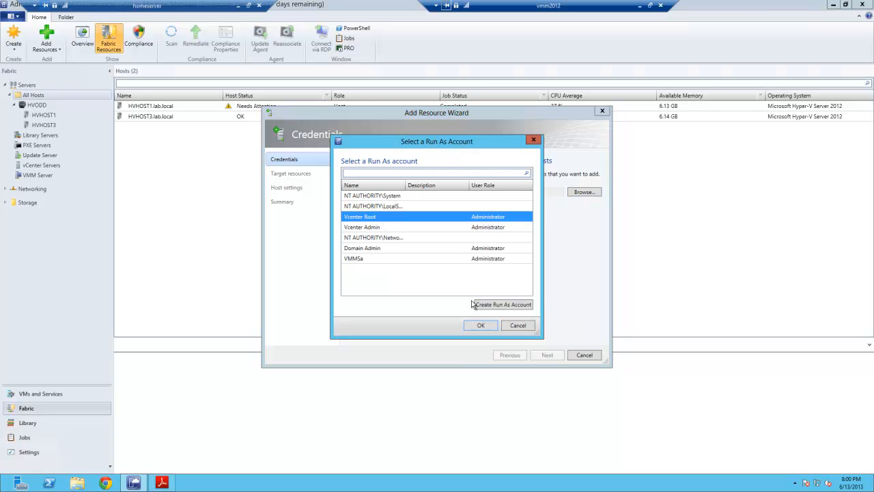
click(478, 326)
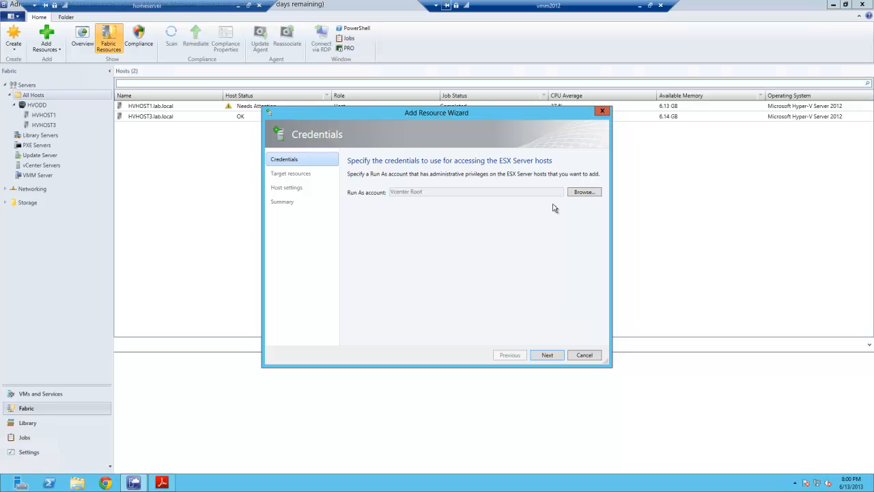
click(547, 356)
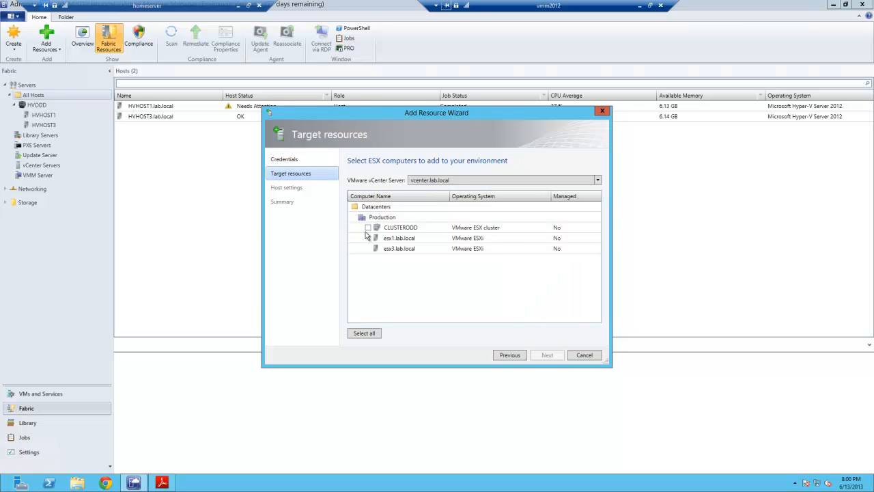
- Select the CLUSTERODD cluster, place it in All Hosts, finish the wizard and close the Jobs window
click(368, 228)
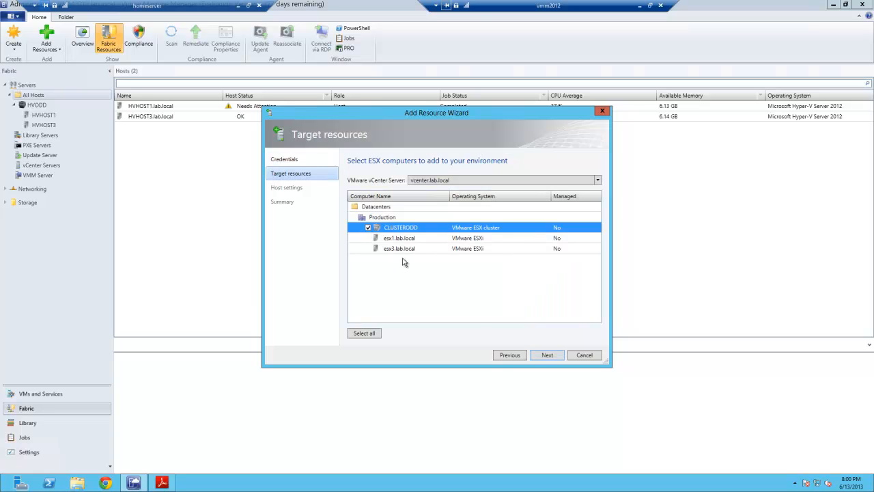
click(546, 357)
click(547, 357)
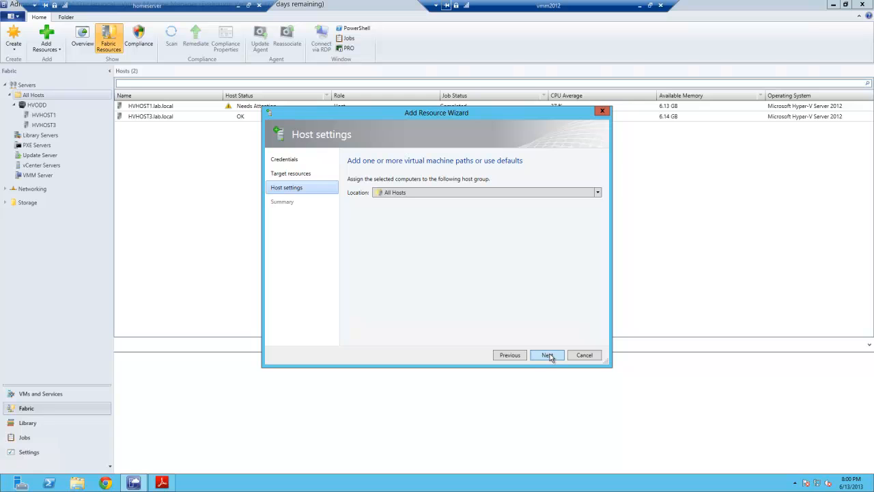
click(549, 356)
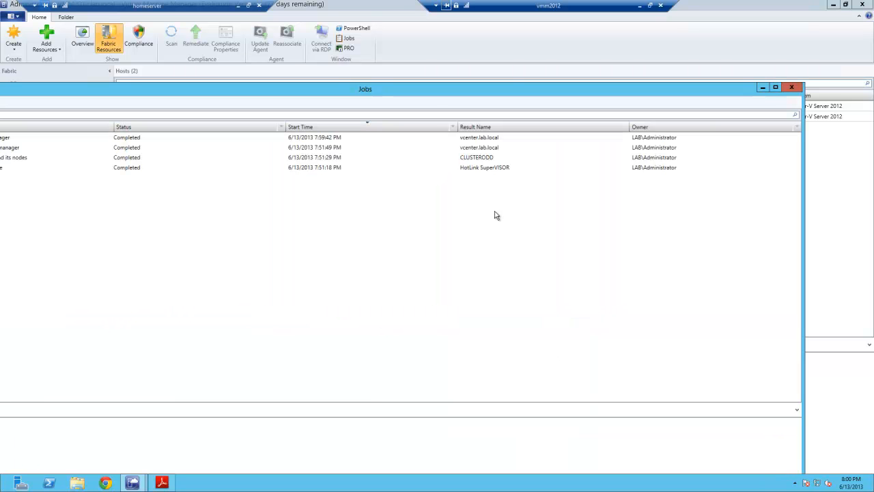
drag(429, 97, 512, 75)
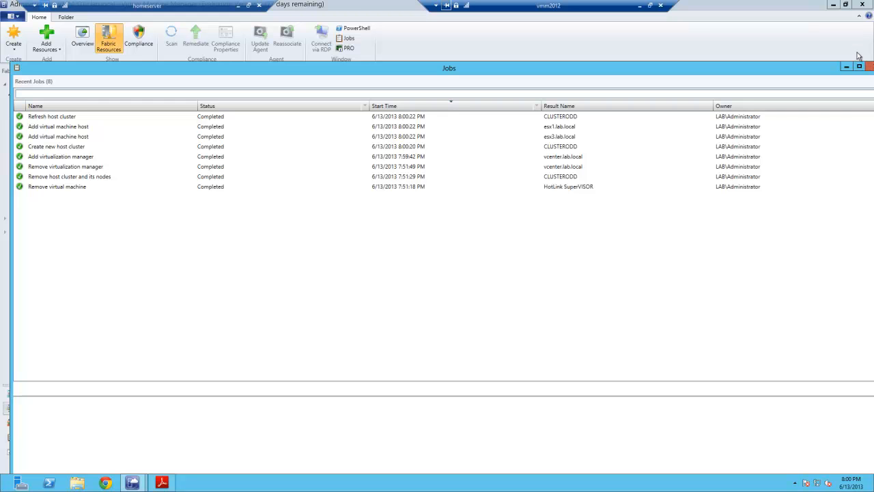
click(869, 67)
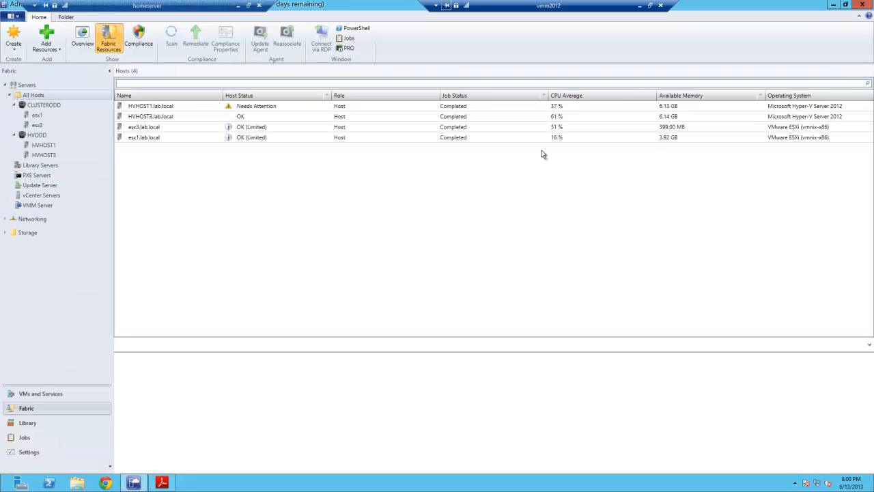
- Retrieve and accept the host certificate in the management properties of esx3.lab.local
click(239, 130)
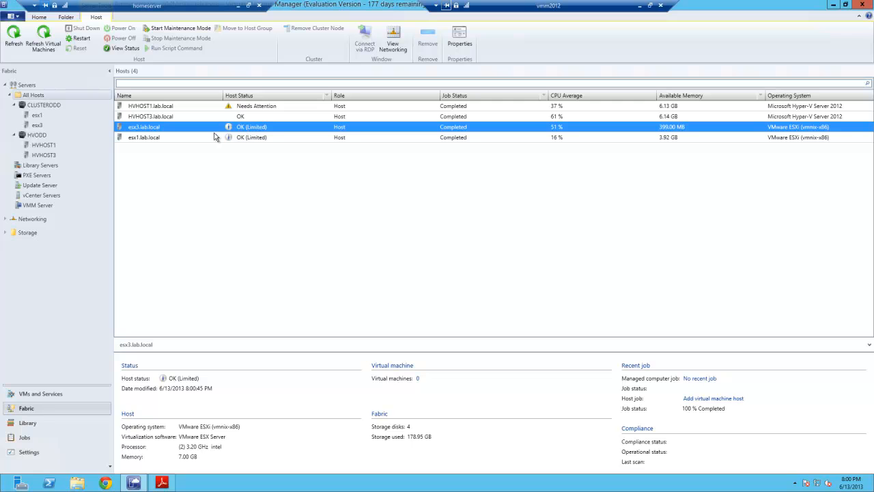
right_click(222, 129)
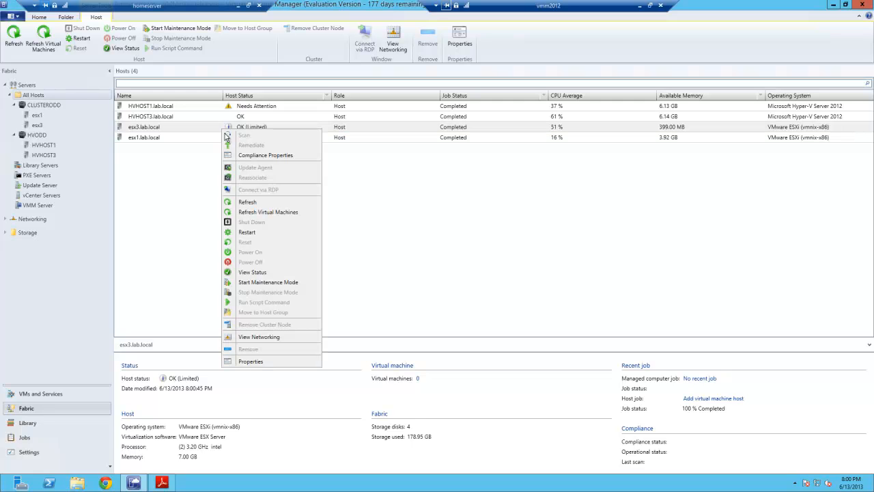
click(253, 361)
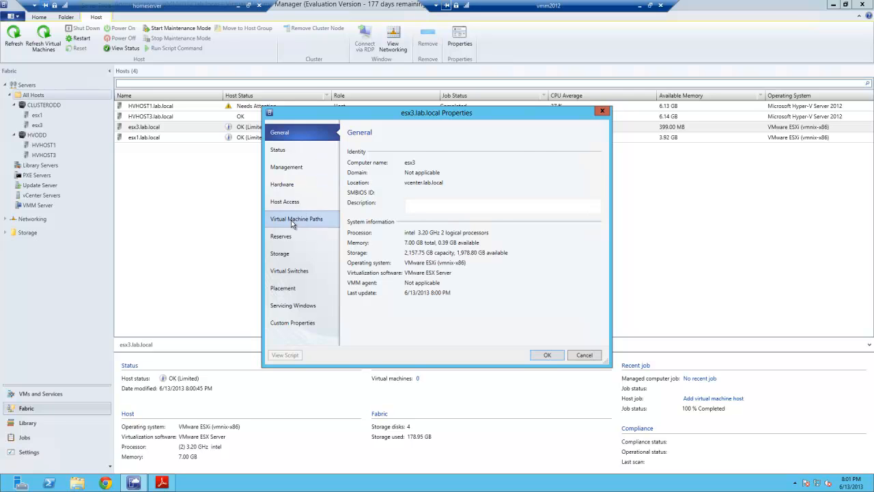
click(295, 170)
click(585, 187)
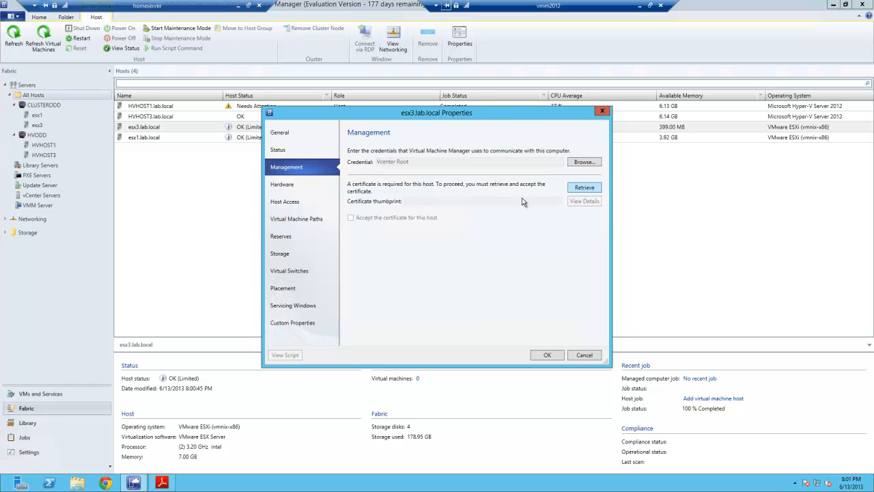
click(548, 354)
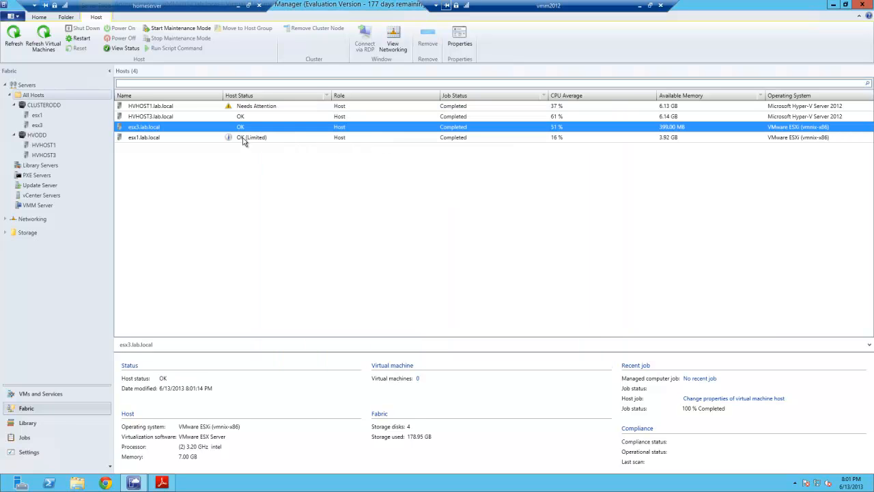
- Retrieve and accept the host certificate in the management properties of esx1.lab.local
right_click(243, 141)
click(286, 376)
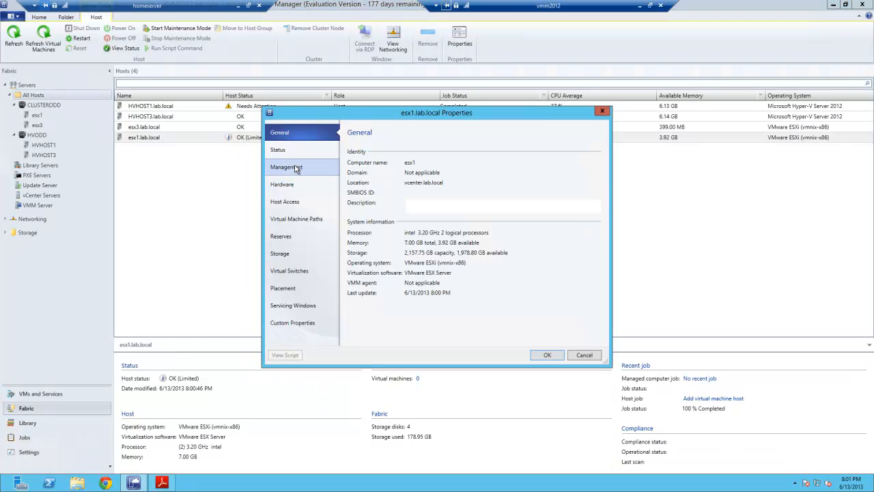
click(295, 168)
click(598, 189)
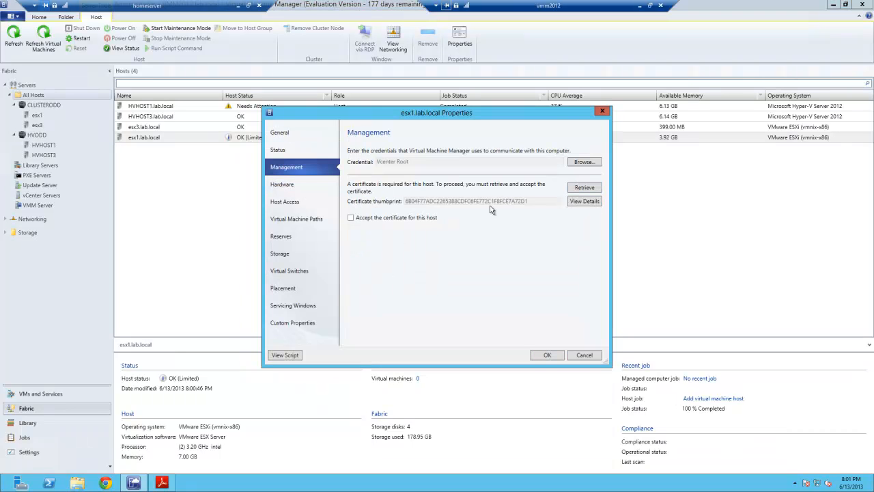
click(543, 356)
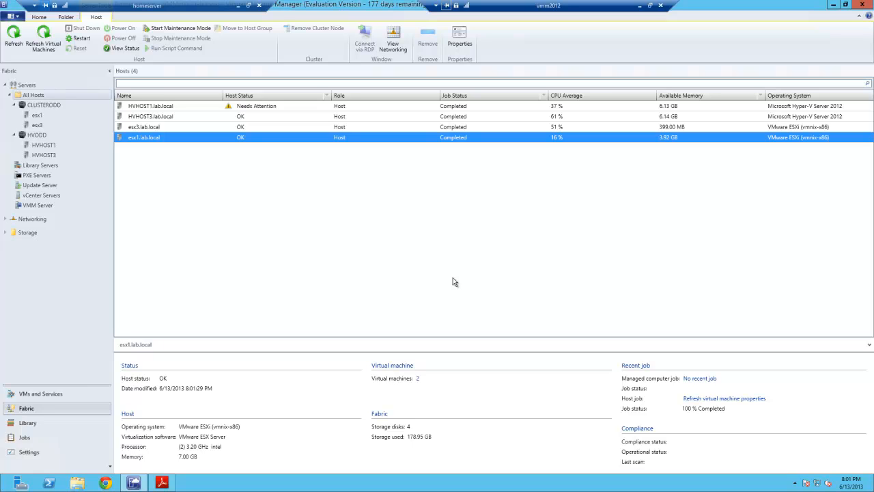
- Browse the host groups and individual hosts in the fabric tree to review their listed hosts
click(41, 135)
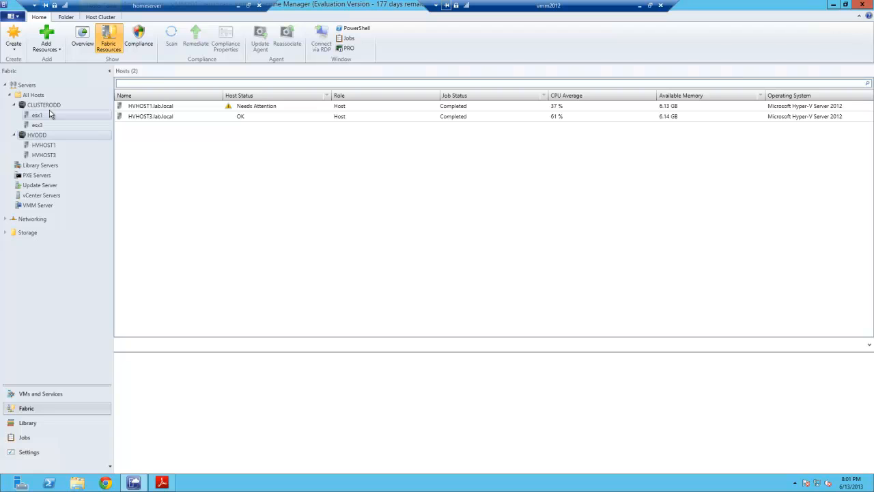
click(50, 107)
click(40, 116)
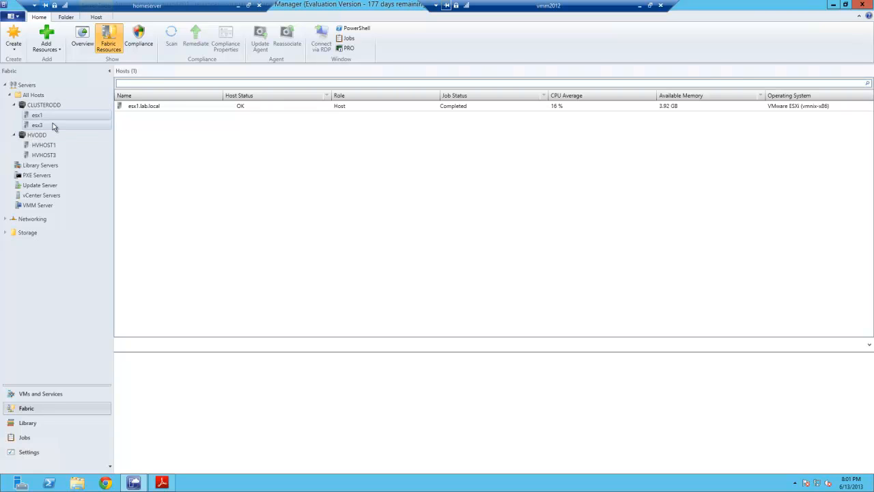
click(51, 105)
click(35, 96)
click(46, 106)
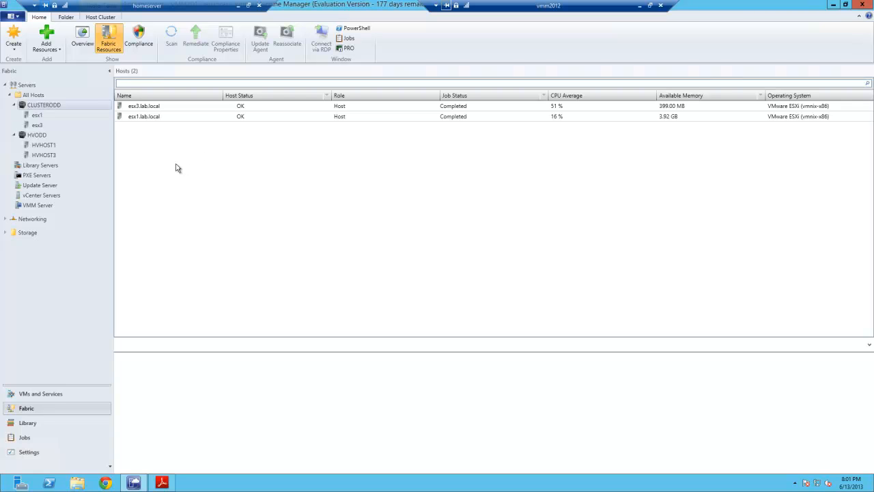
click(36, 115)
click(41, 107)
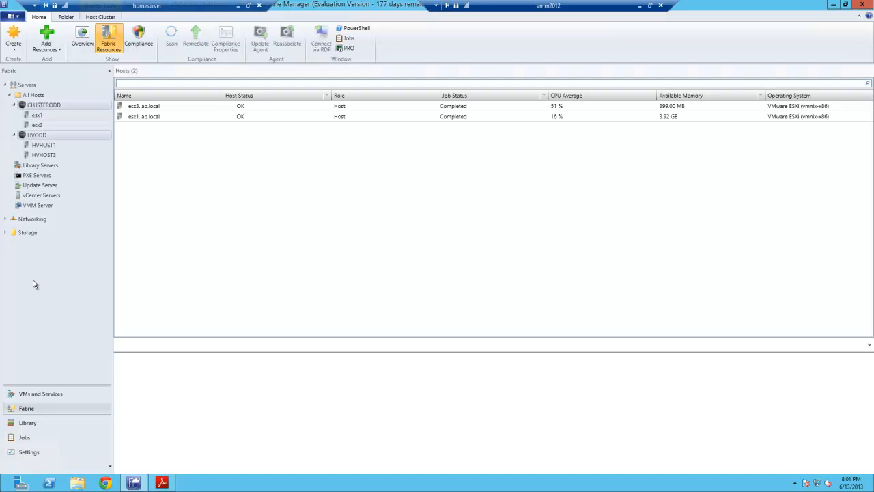
- Try to delete the CONFIGMAN virtual machine from the VMs and Services view
click(28, 395)
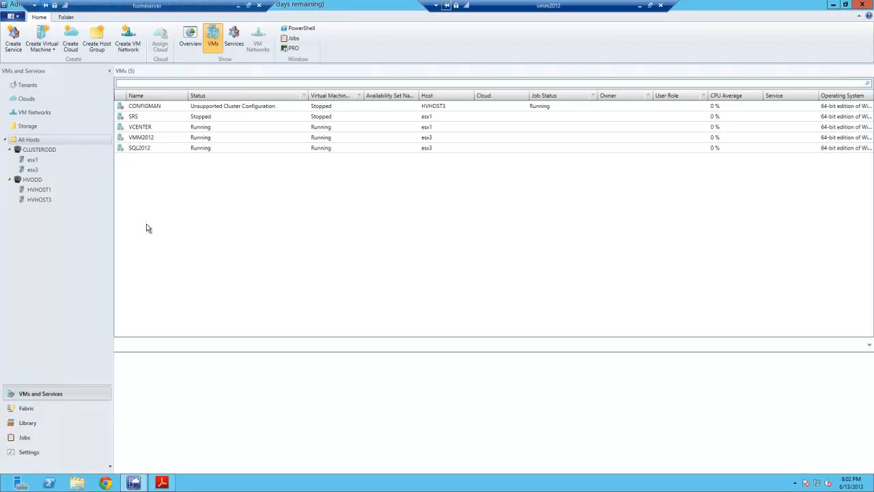
click(165, 106)
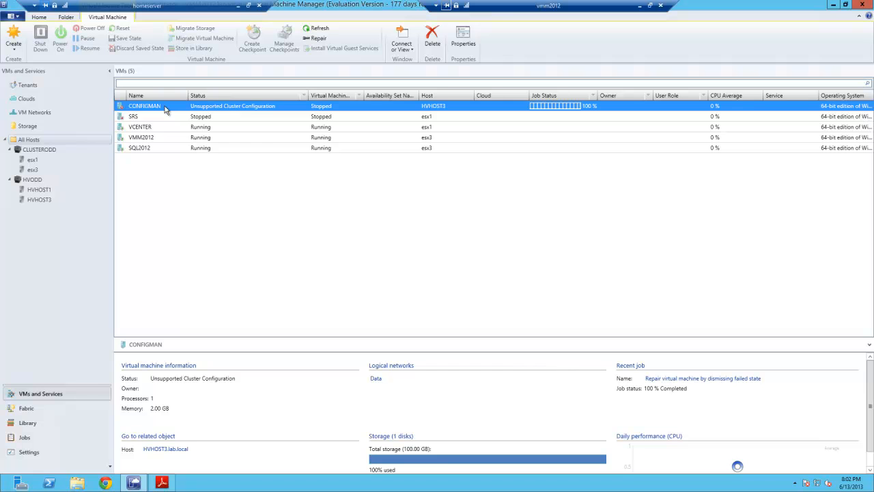
right_click(164, 109)
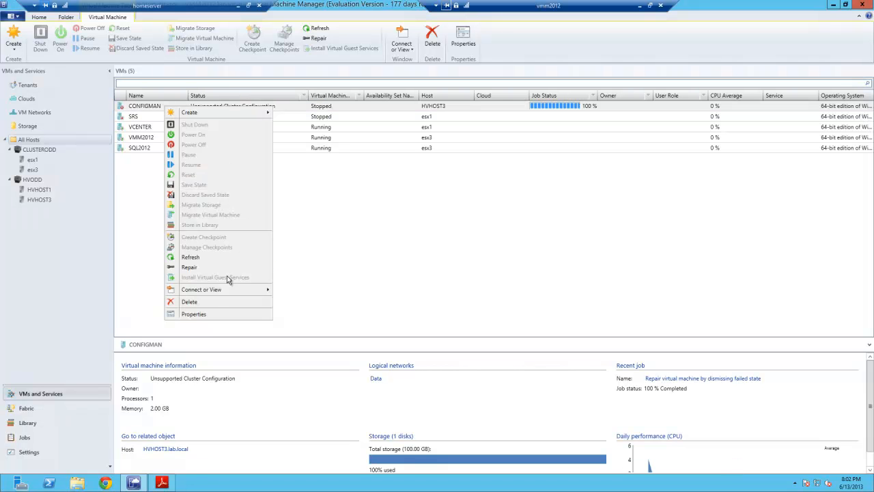
click(198, 302)
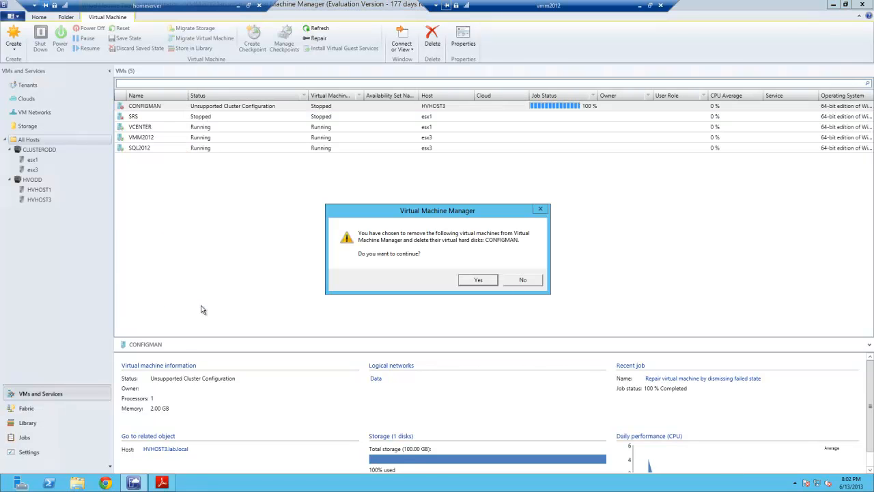
click(480, 281)
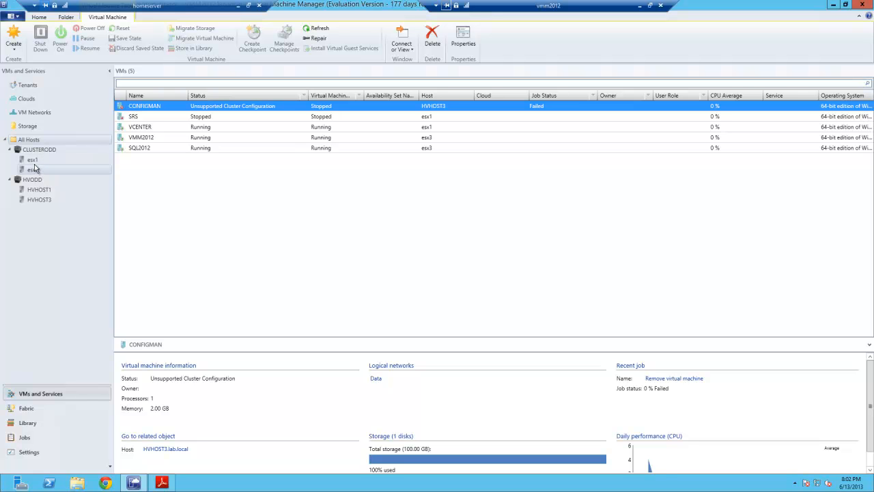
- Try again to delete the CONFIGMAN virtual machine, this time from the HVODD host group
click(30, 140)
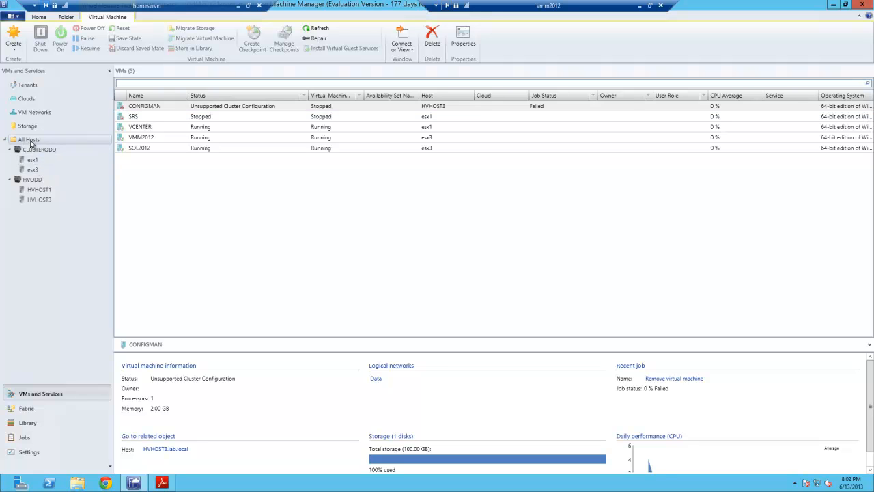
click(30, 181)
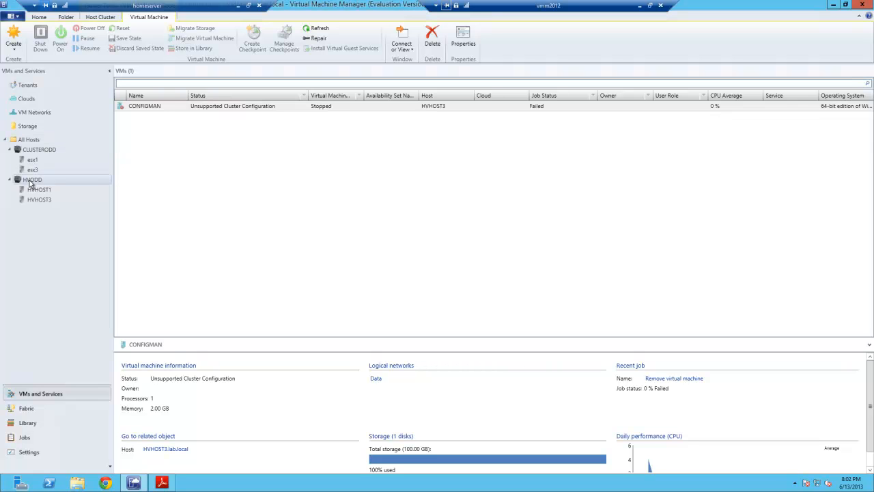
right_click(154, 107)
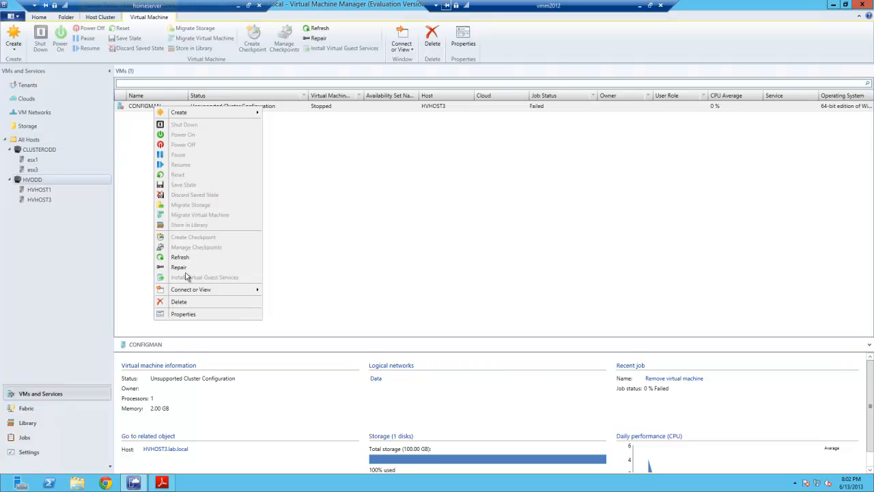
click(179, 301)
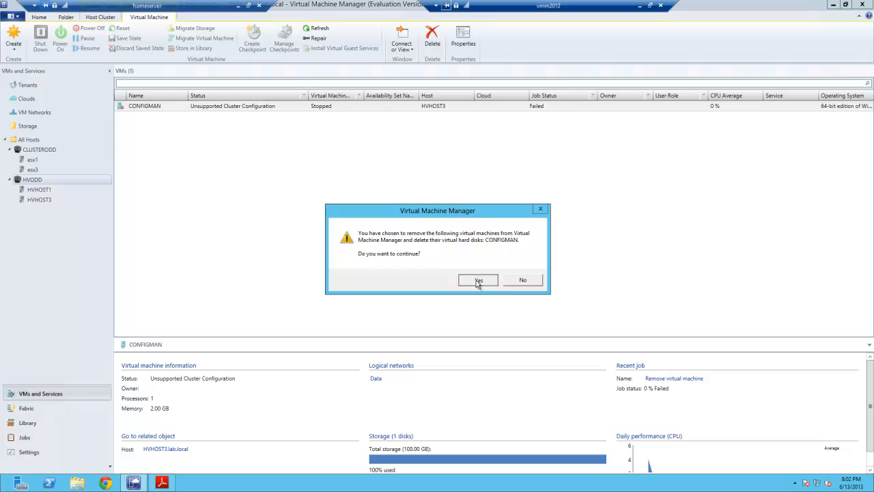
click(478, 281)
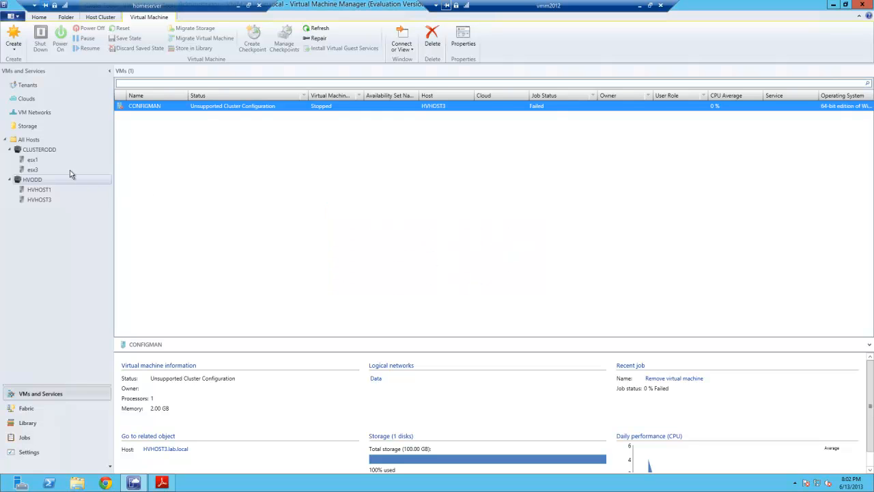
- Power on the SRS virtual machine in the CLUSTERODD cluster
click(40, 151)
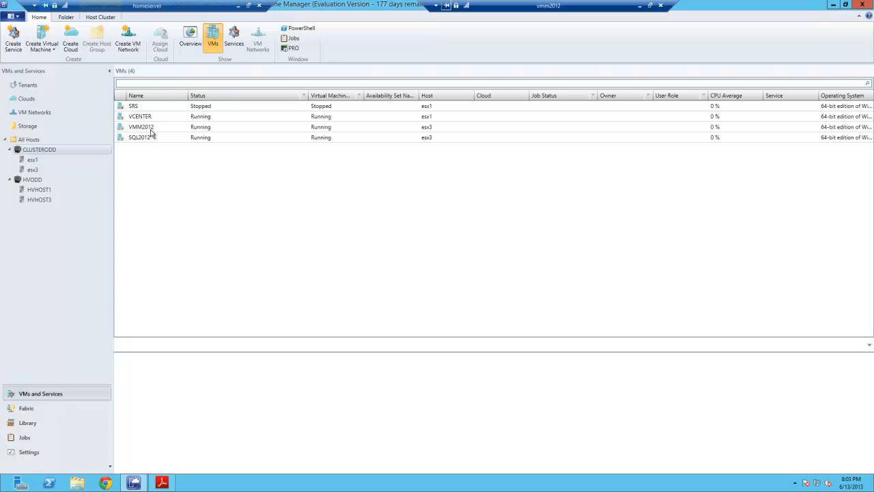
right_click(146, 109)
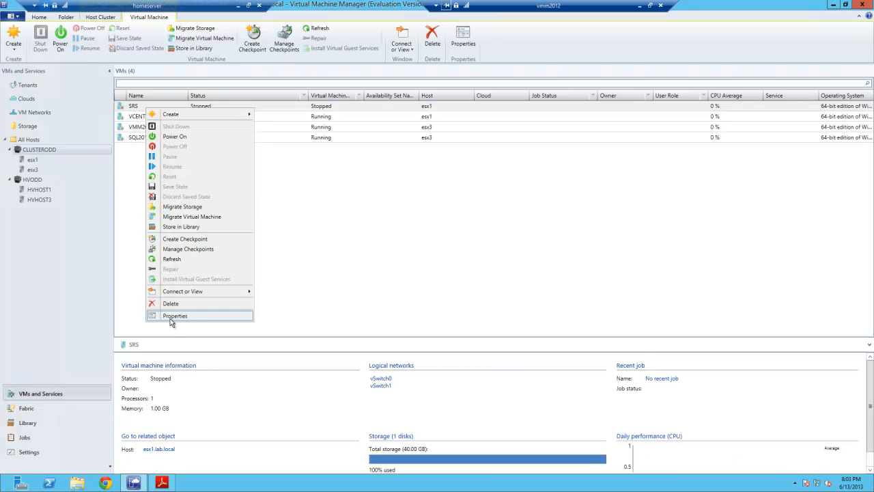
click(180, 137)
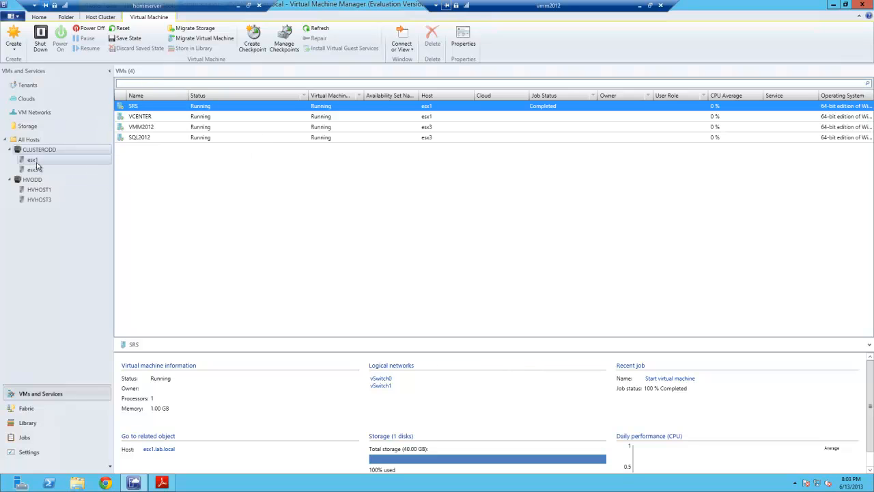
right_click(150, 109)
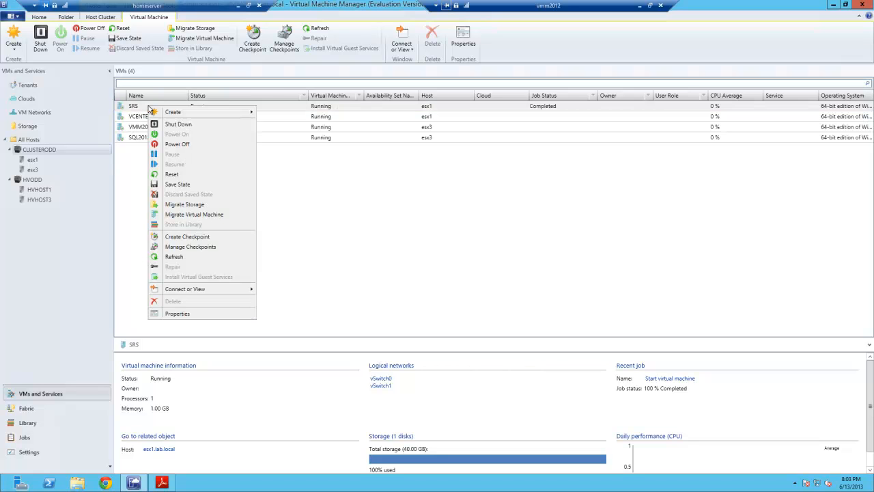
click(368, 175)
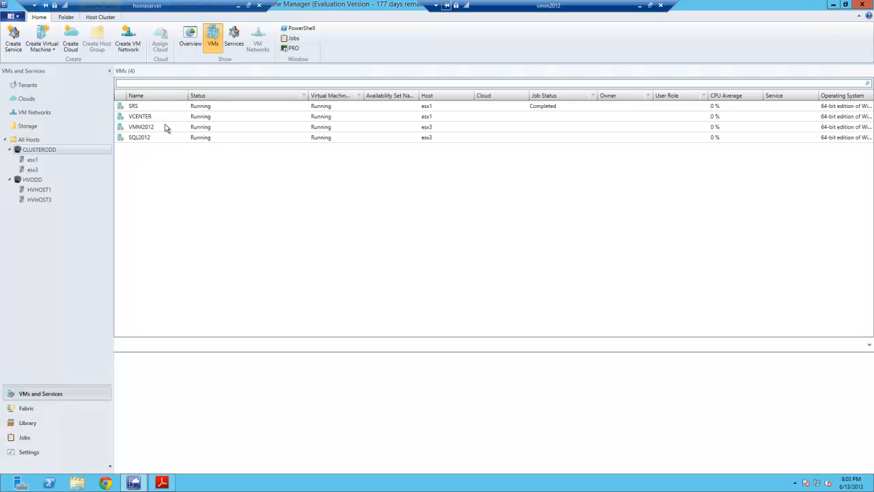
right_click(32, 171)
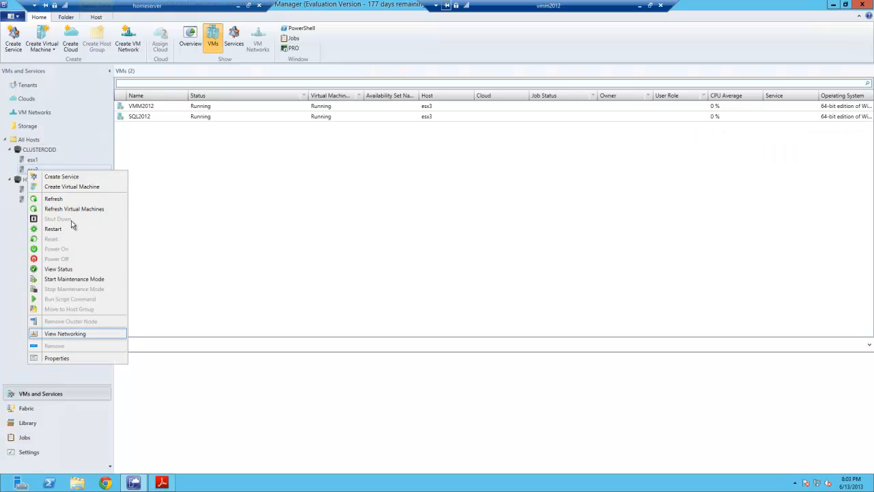
click(291, 212)
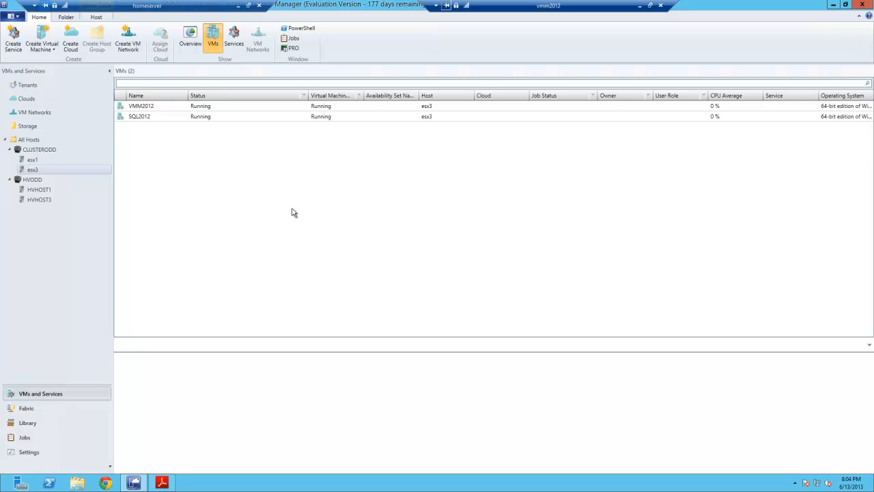
click(44, 151)
right_click(45, 150)
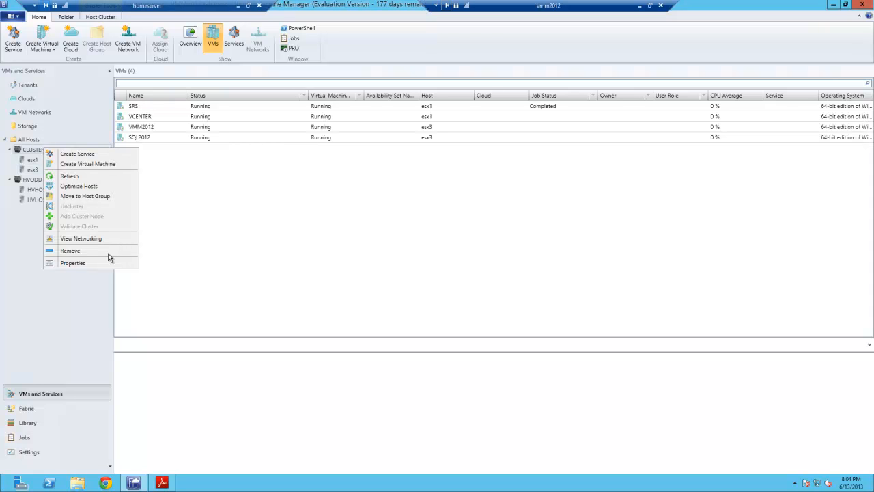
click(75, 325)
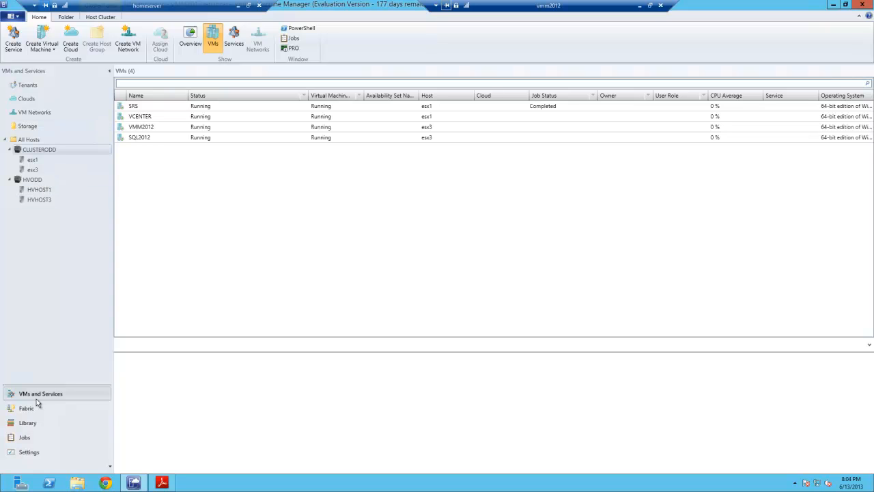
- Open the VMware vSphere Client and fill in hostname hvhost1.lab.local and username LAB\administrator in the HotLink Add Host form
click(4, 488)
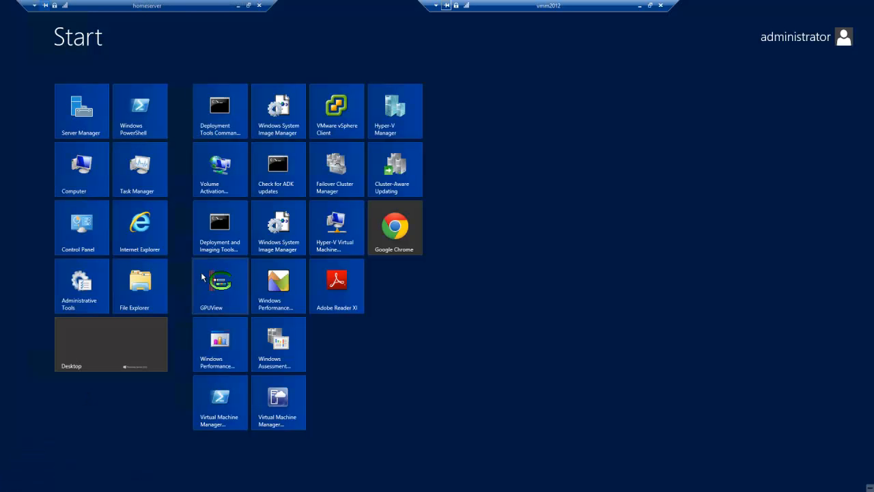
click(336, 105)
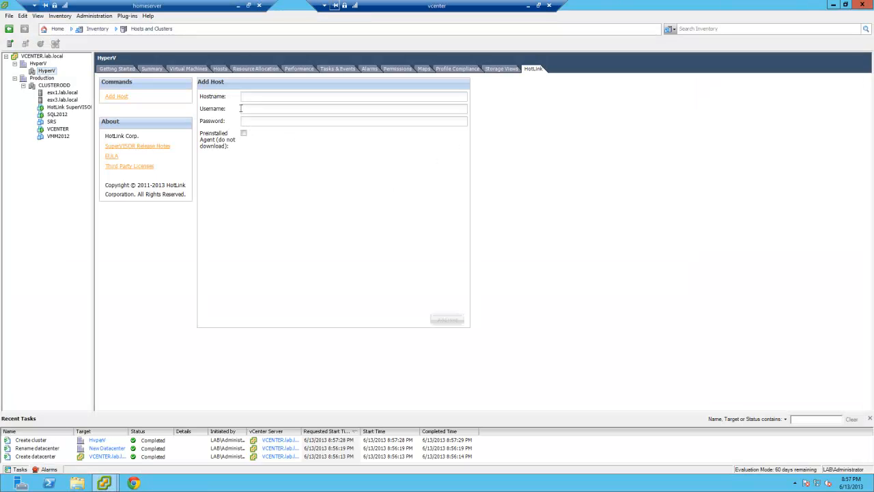
click(258, 100)
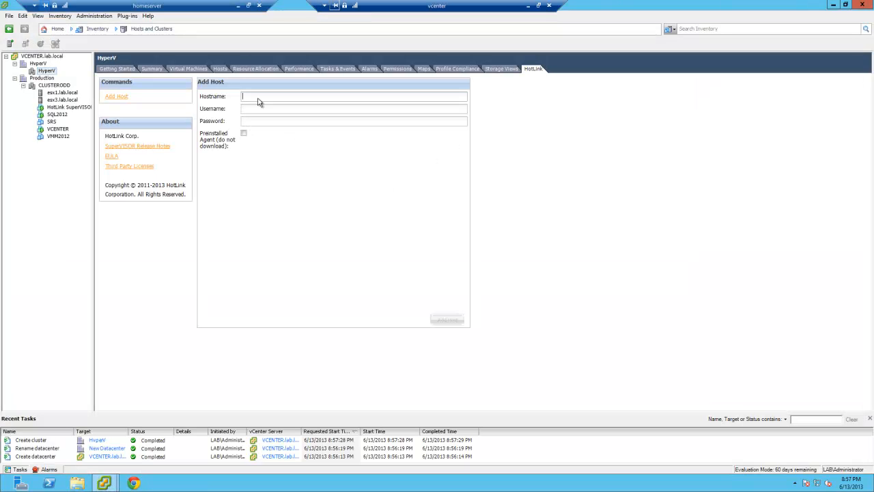
text(hvhost1.lab.local)
key(Tab)
text(LAB\administrator)
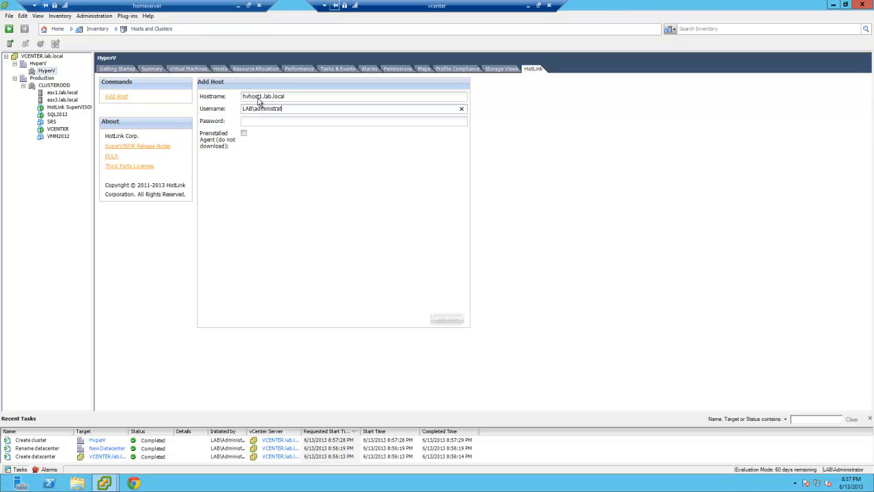
- Enter the administrator account password and submit the form to add the Hyper-V host
key(Tab)
text(••)
key(BackSpace)
key(BackSpace)
text(••••••••)
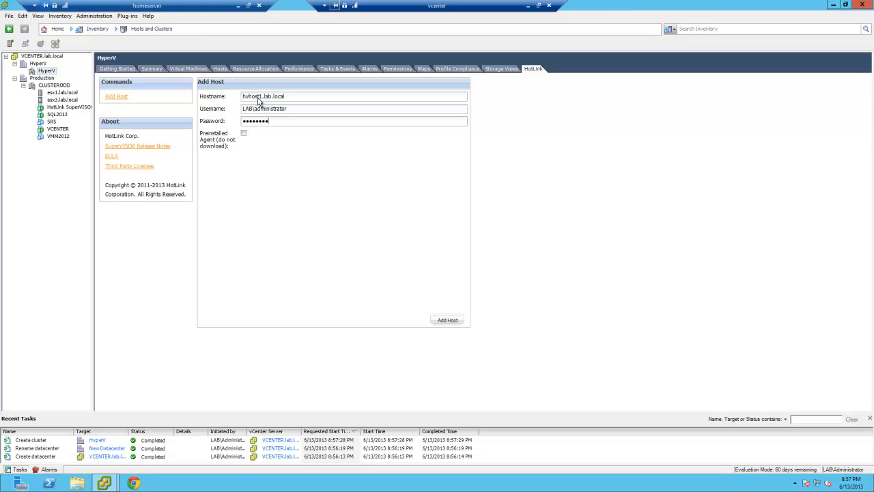
click(451, 324)
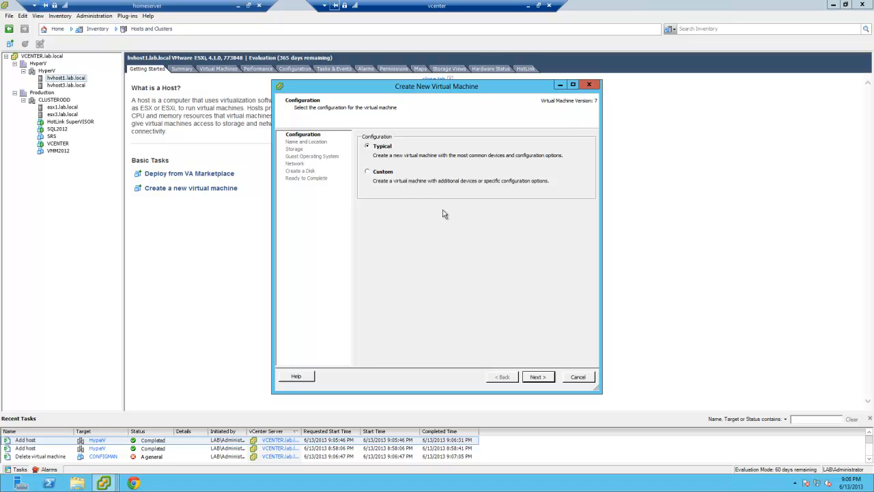
- Choose the Typical configuration in the Create New Virtual Machine wizard and name the virtual machine TEST
click(385, 175)
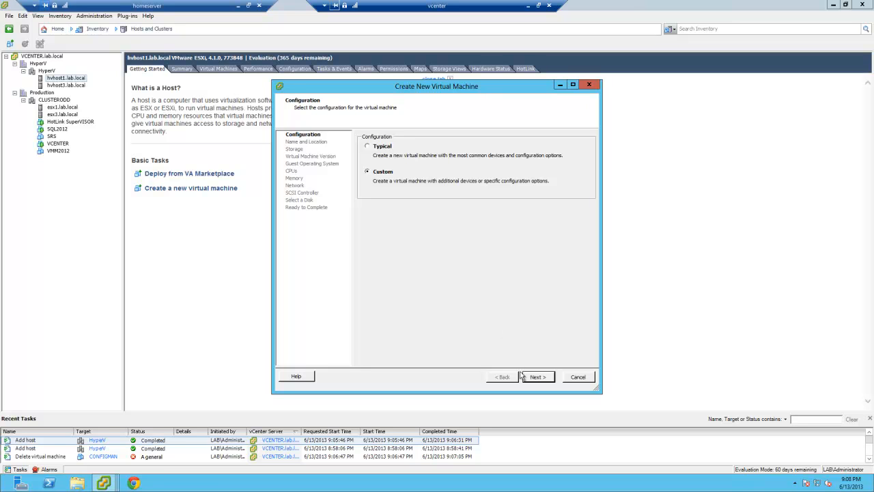
click(382, 147)
click(537, 378)
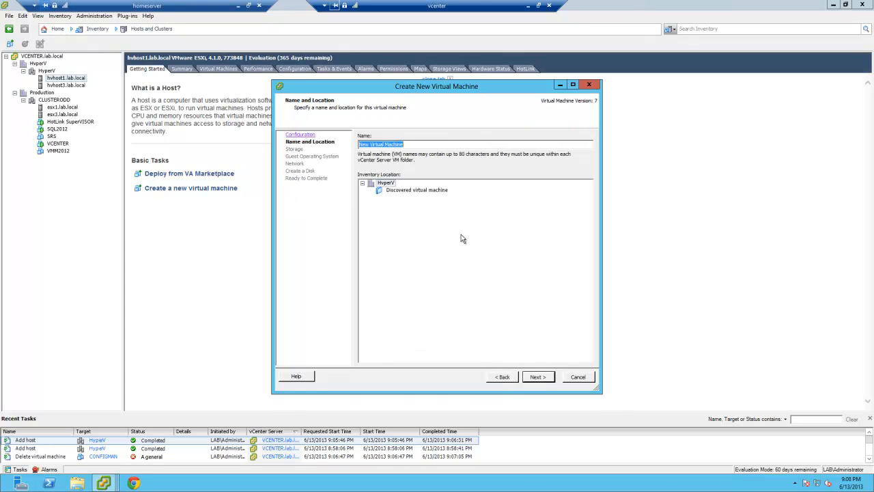
text(TEST)
click(537, 376)
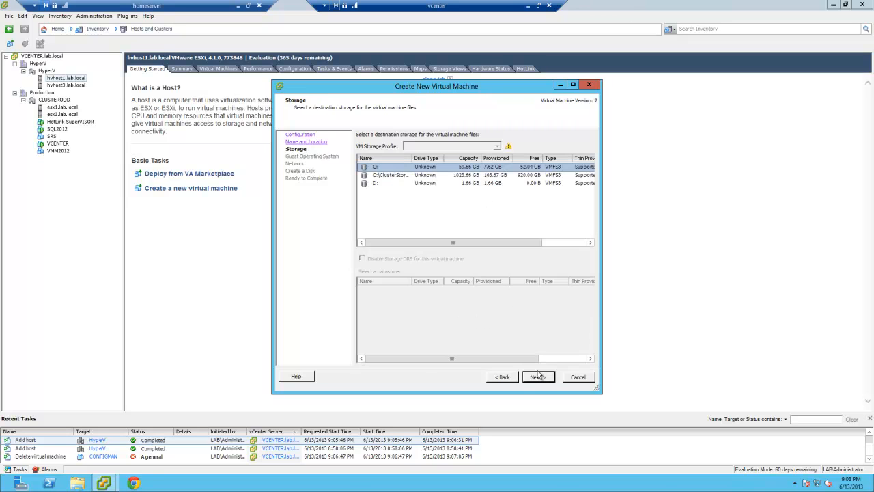
- Select the C:\ClusterStorage datastore for TEST and open the guest operating system version list
click(384, 177)
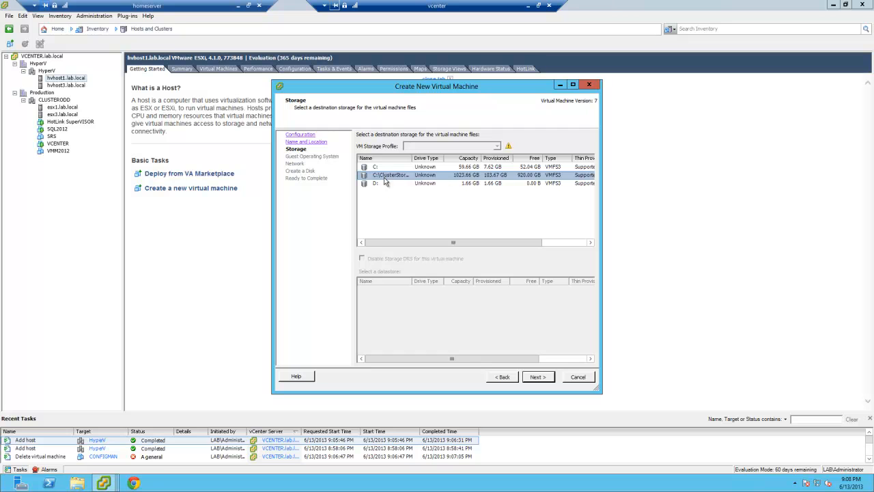
click(537, 380)
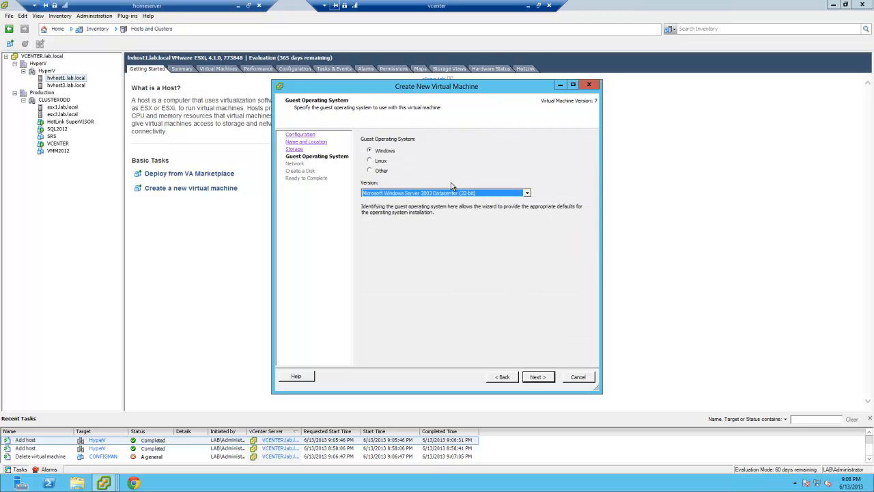
click(471, 194)
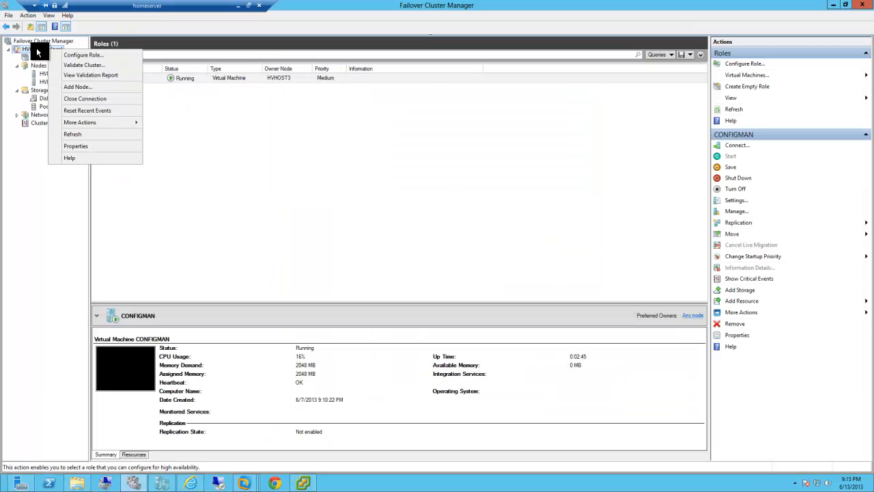
- Start the Configure Role wizard on the cluster's Roles and choose the Virtual Machine role
click(36, 57)
right_click(36, 56)
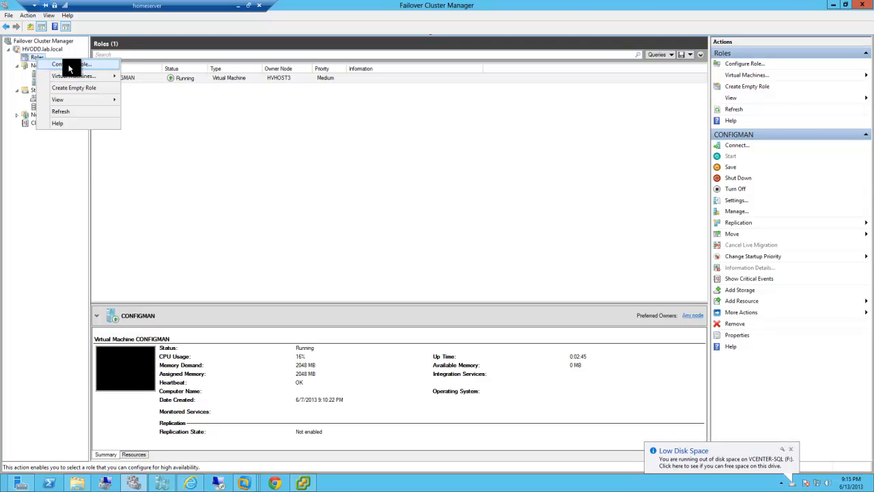
click(69, 65)
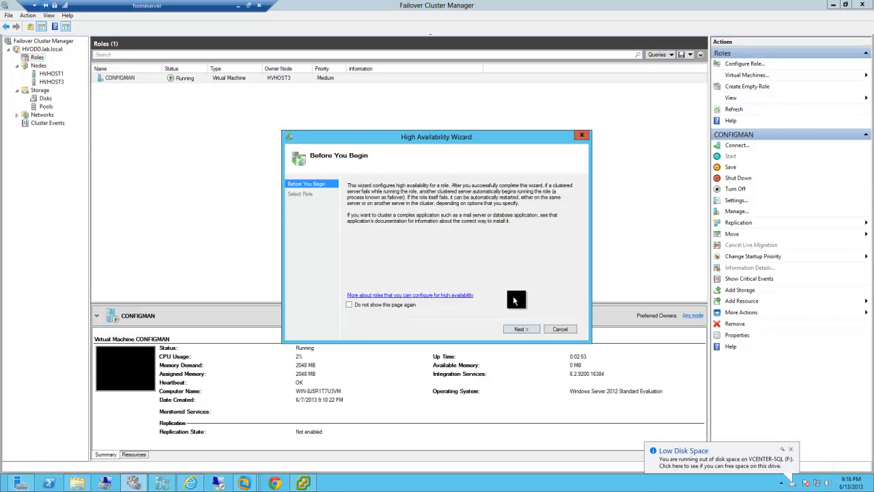
click(522, 331)
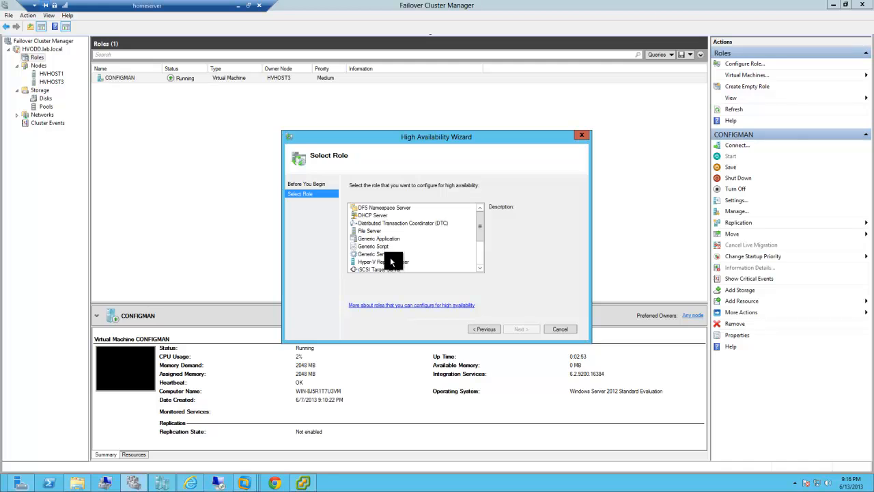
drag(482, 226, 483, 244)
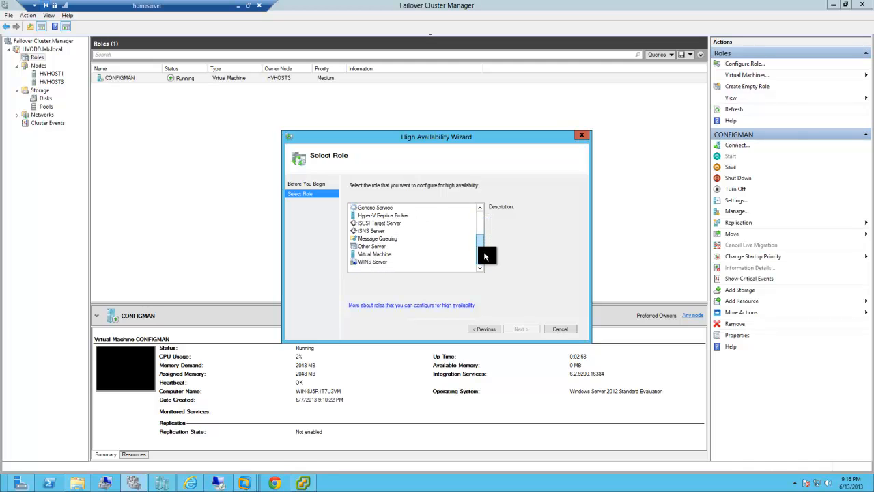
click(374, 253)
click(517, 329)
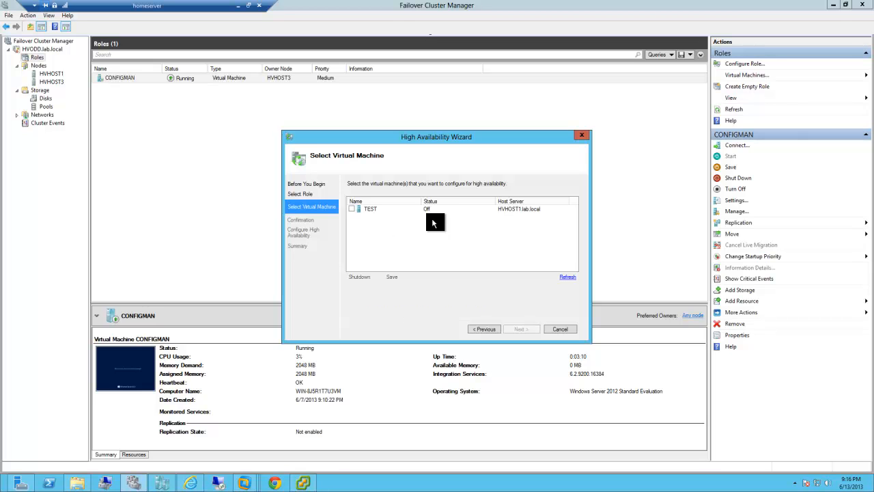
- Select the TEST virtual machine and finish configuring it for high availability
click(351, 209)
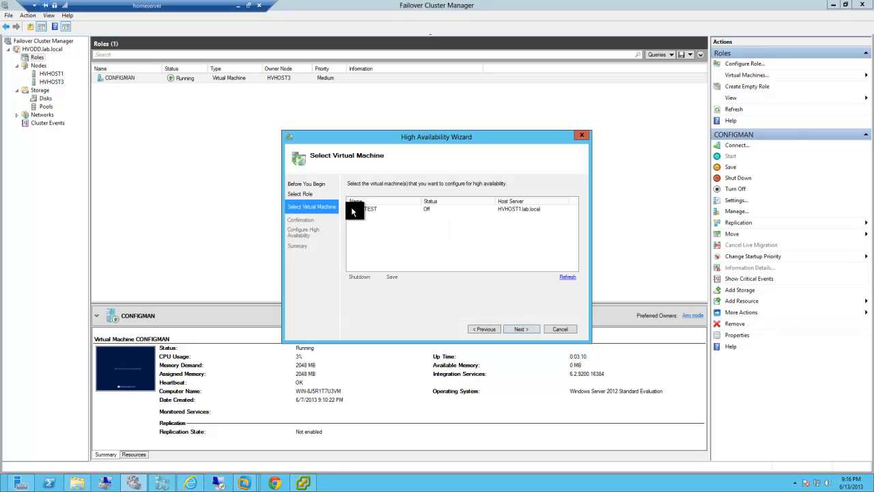
click(523, 328)
click(525, 330)
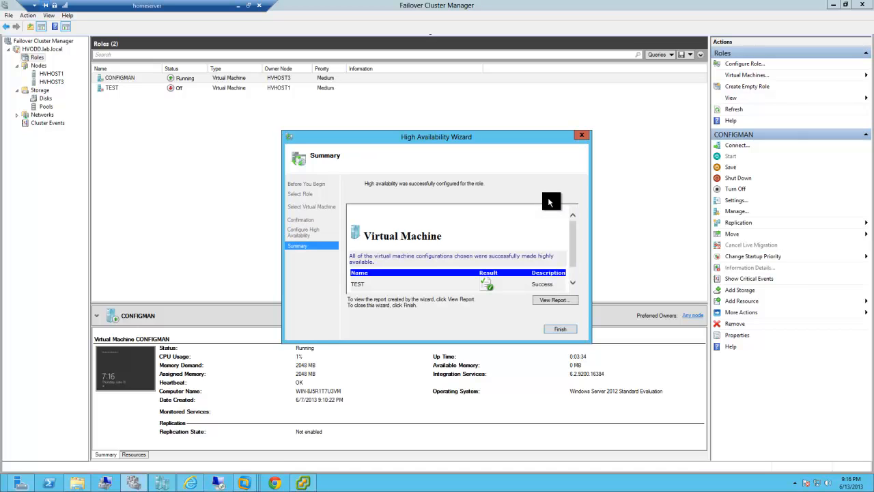
click(559, 329)
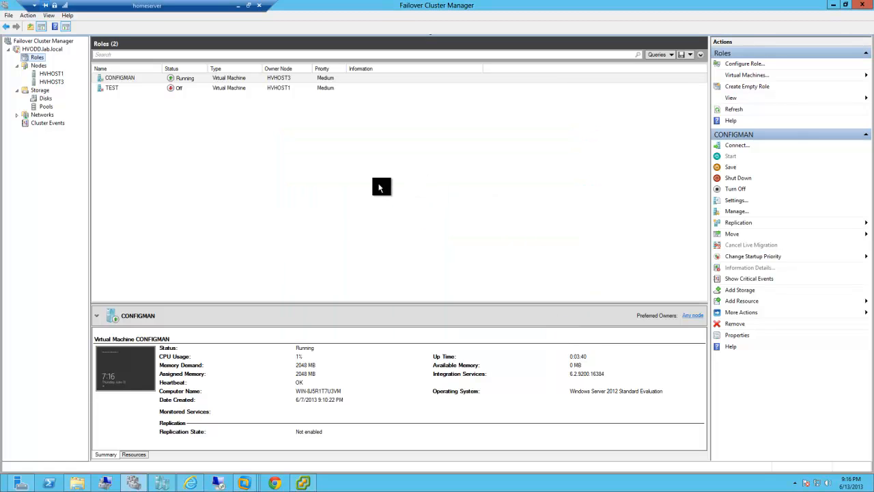
- Switch to the vSphere Client, inspect the TEST virtual machine's options, and close the relocate virtual machine error
click(296, 483)
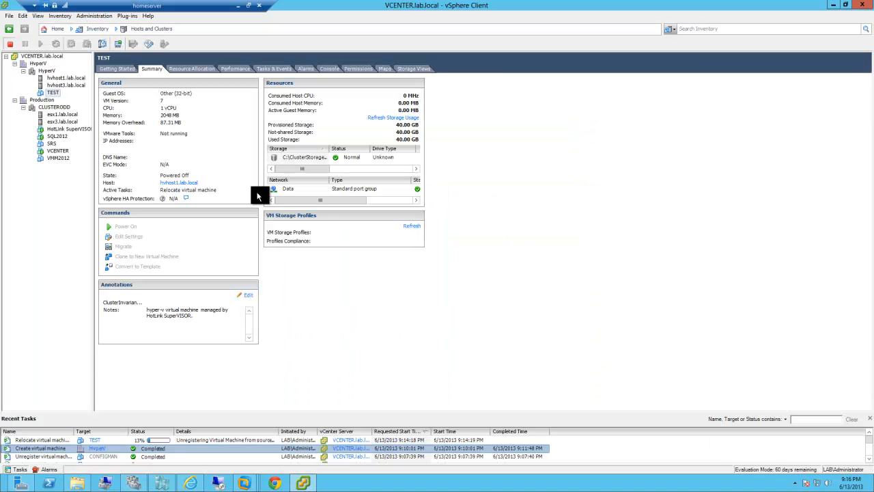
right_click(42, 98)
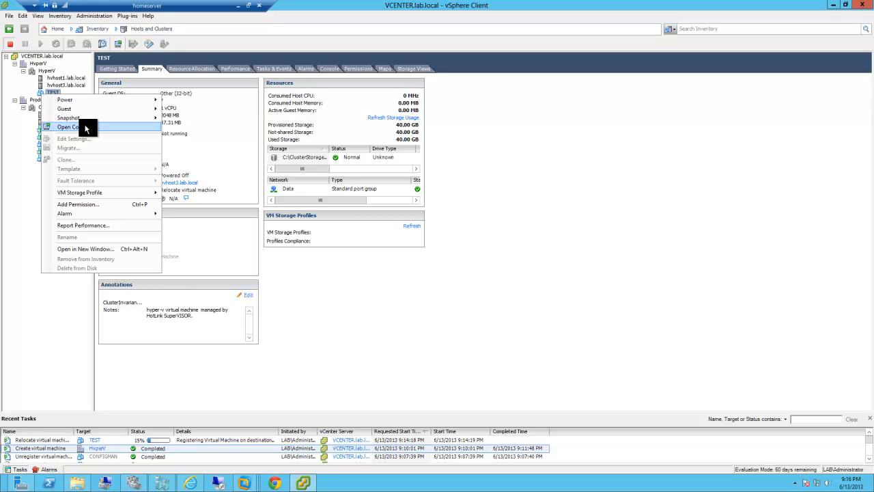
click(15, 17)
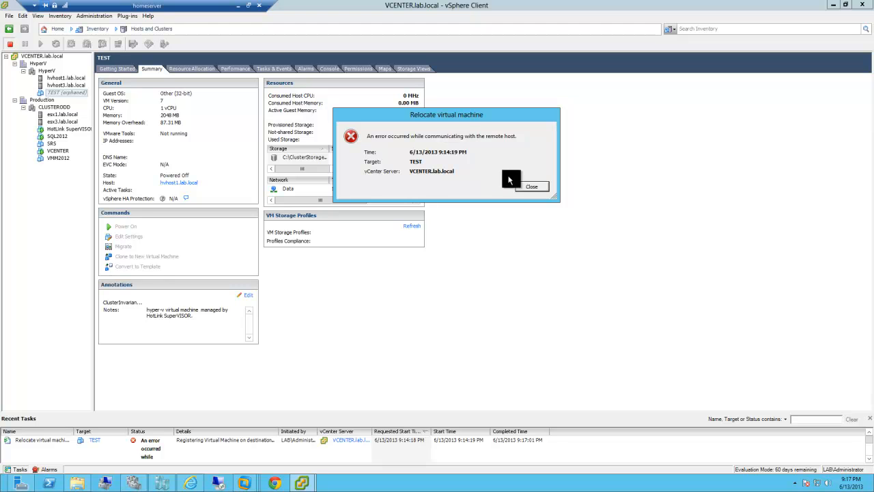
click(531, 185)
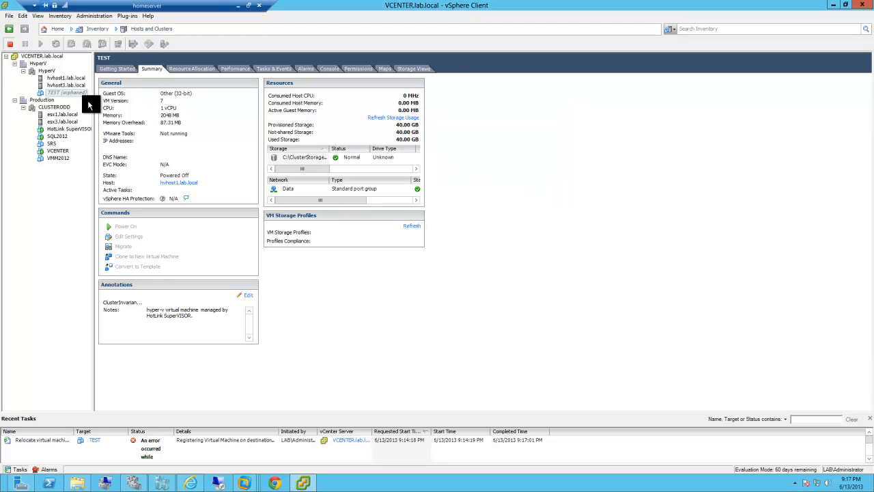
- Remove the orphaned TEST virtual machine from the vCenter inventory
right_click(60, 92)
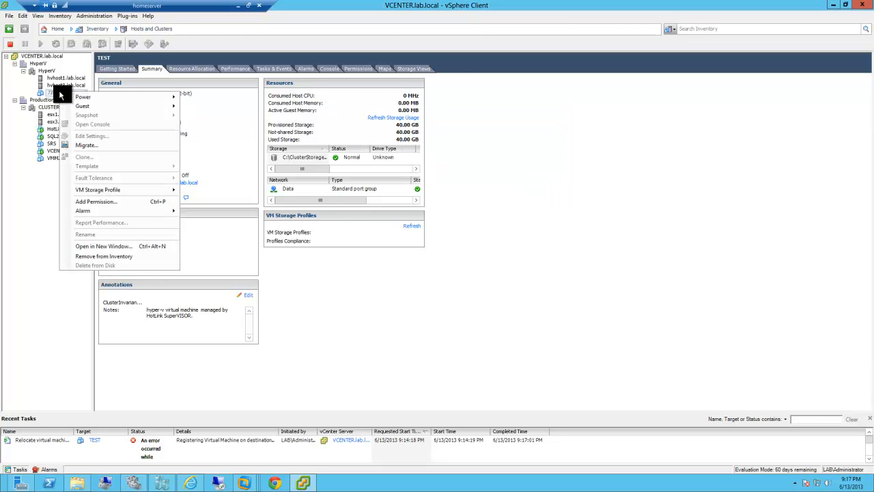
mouse_move(97, 109)
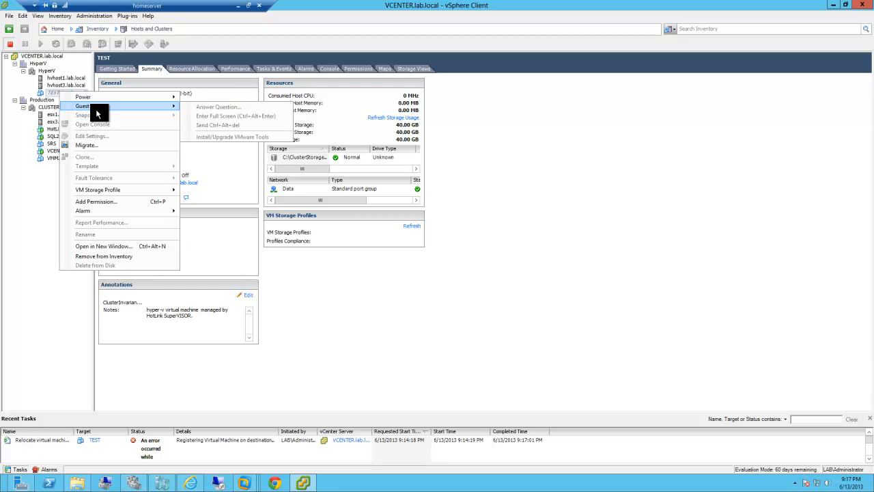
click(97, 255)
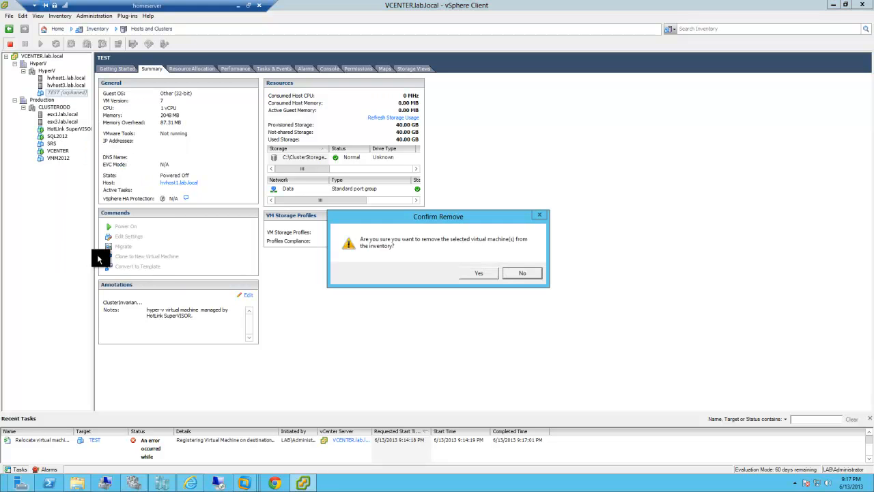
click(472, 272)
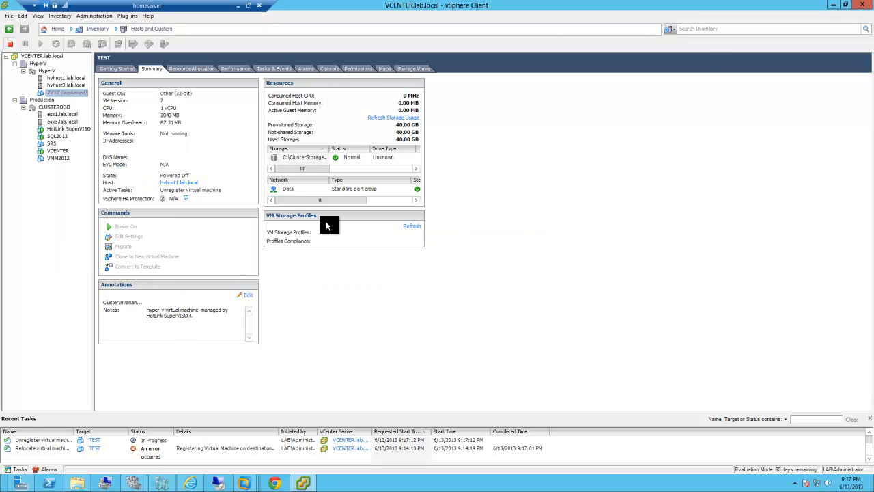